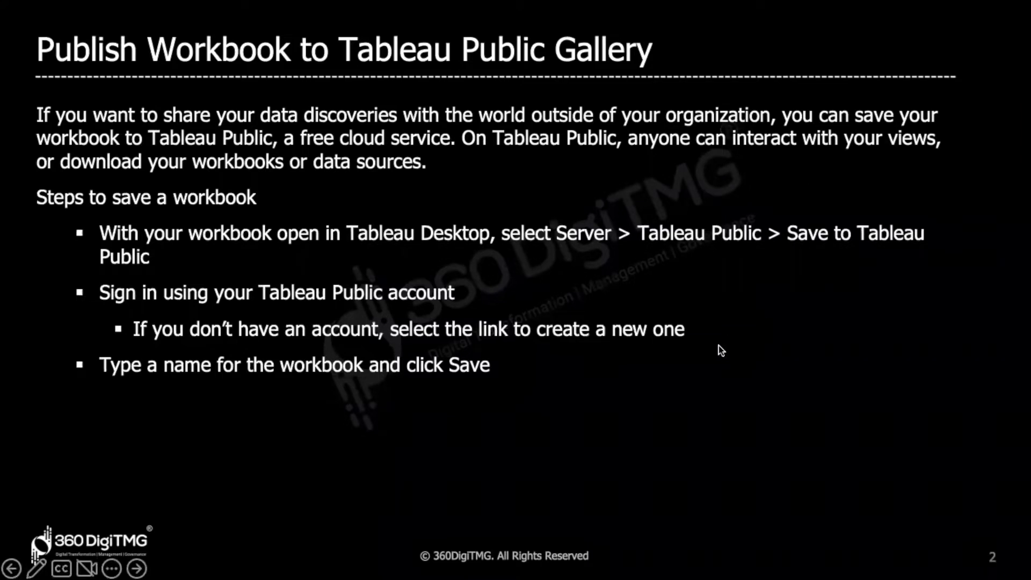
Switch from the PowerPoint slide to the Tableau workbook showing Profit By State.
{"action": "key", "text": "super+Tab"}
{"action": "key", "text": "super+Tab"}
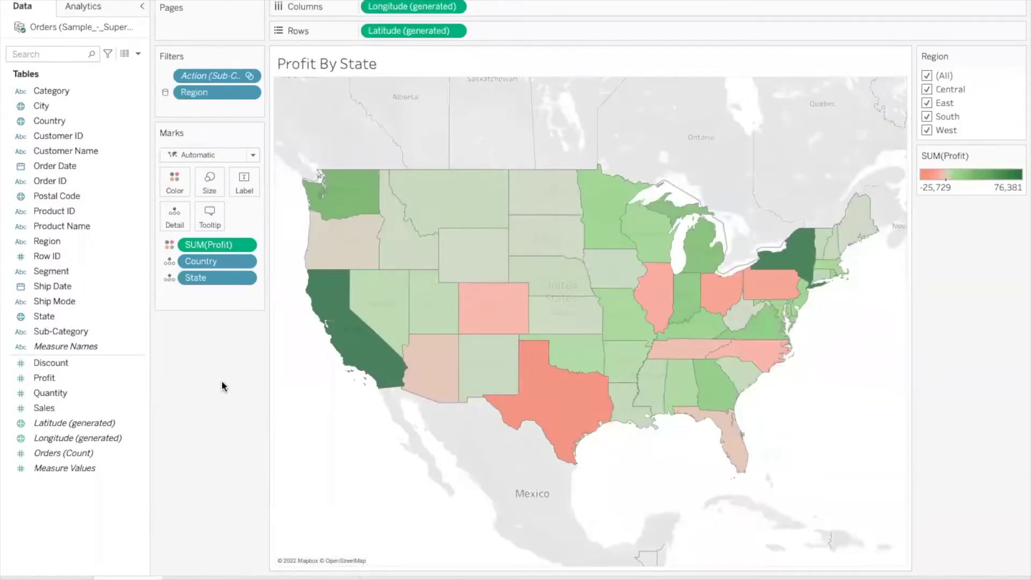
Browse the Detail, Top 5 Customers and Dashboard sheets, return to Profit By State, and open File.
{"action": "left_click", "coordinate": [209, 577]}
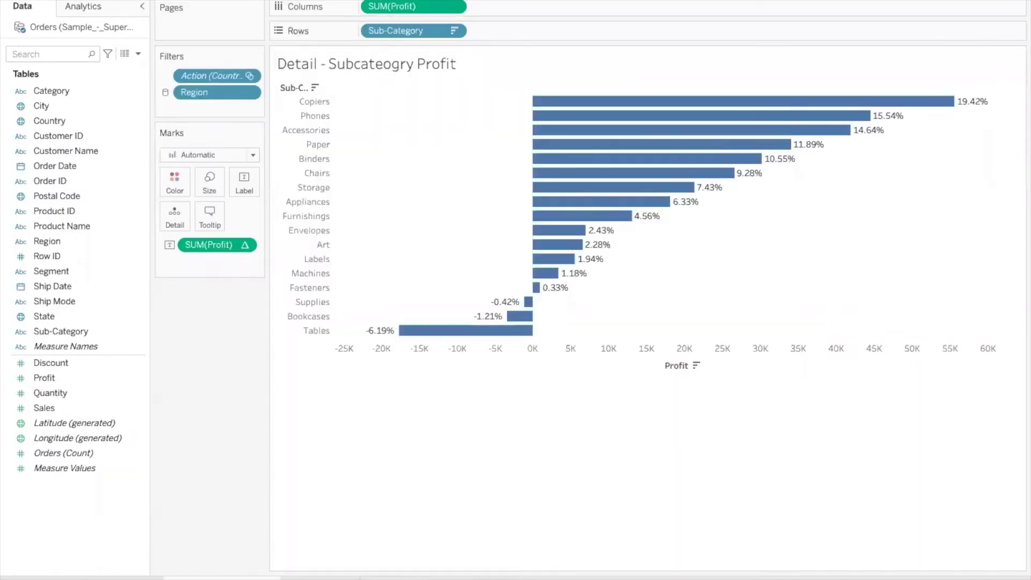
{"action": "left_click", "coordinate": [253, 577]}
{"action": "left_click", "coordinate": [301, 578]}
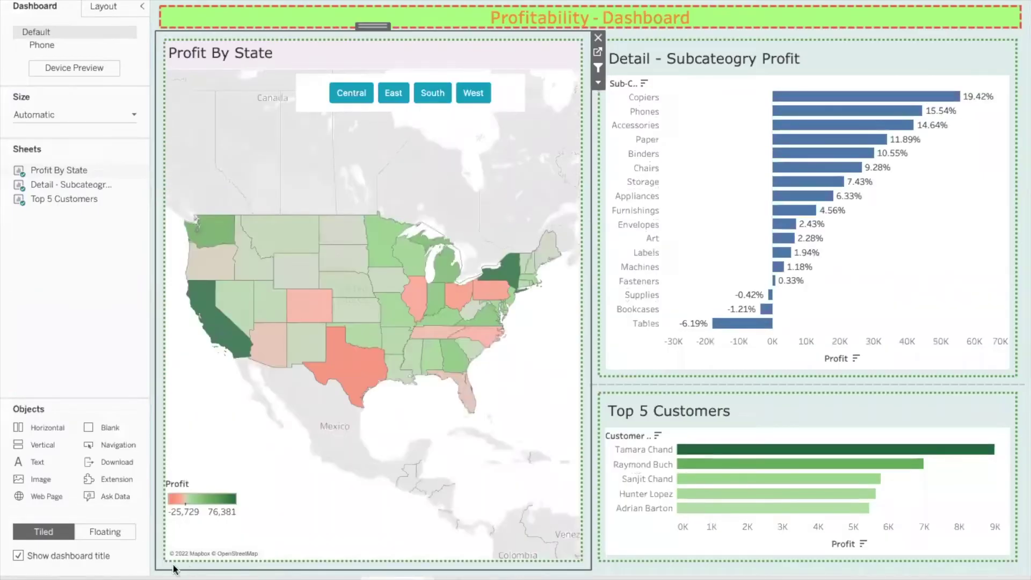
{"action": "left_click", "coordinate": [150, 577]}
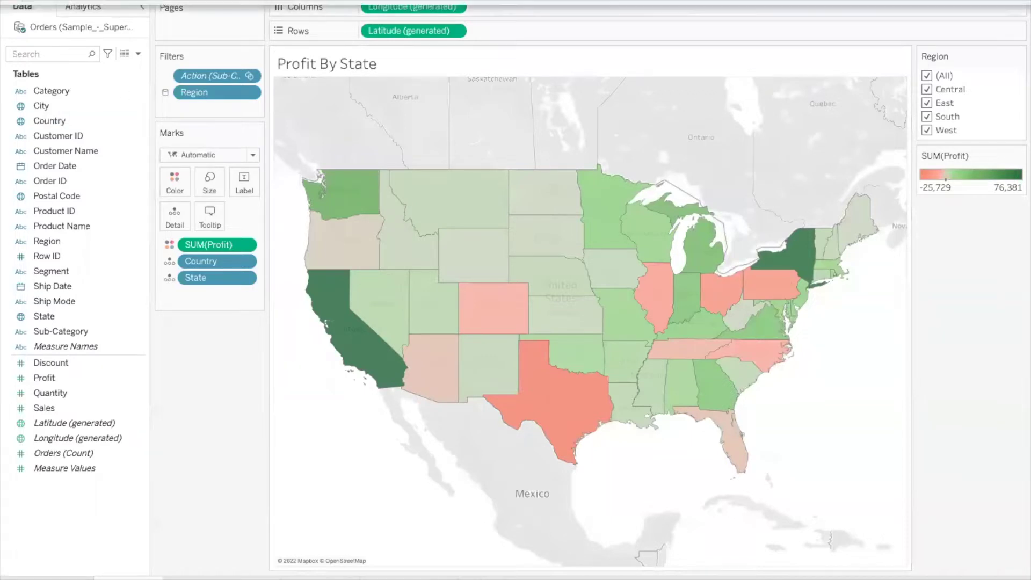
{"action": "left_click", "coordinate": [122, 0]}
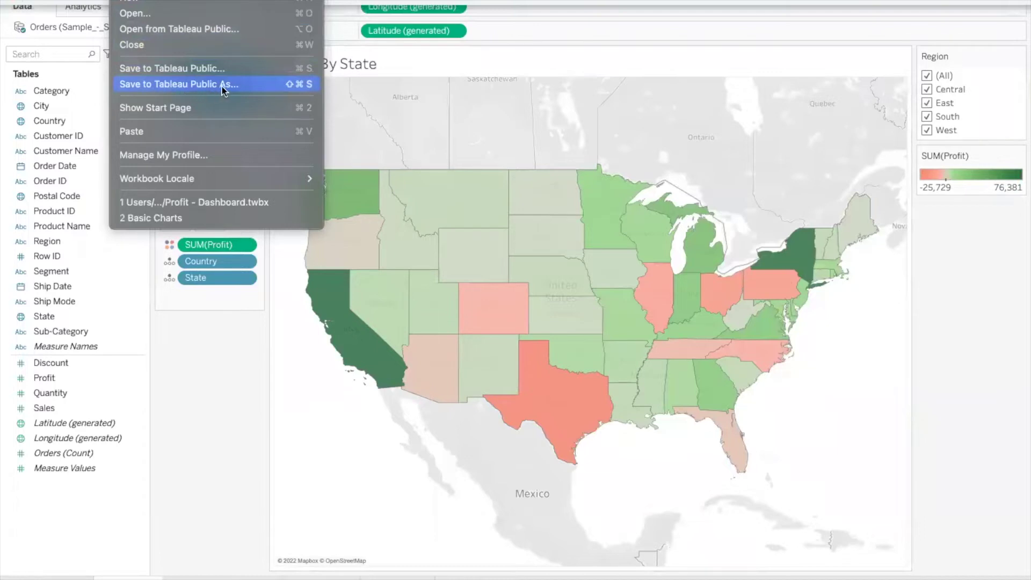
Choose Save to Tableau Public As to bring up the Tableau Public sign-in.
{"action": "left_click", "coordinate": [207, 86]}
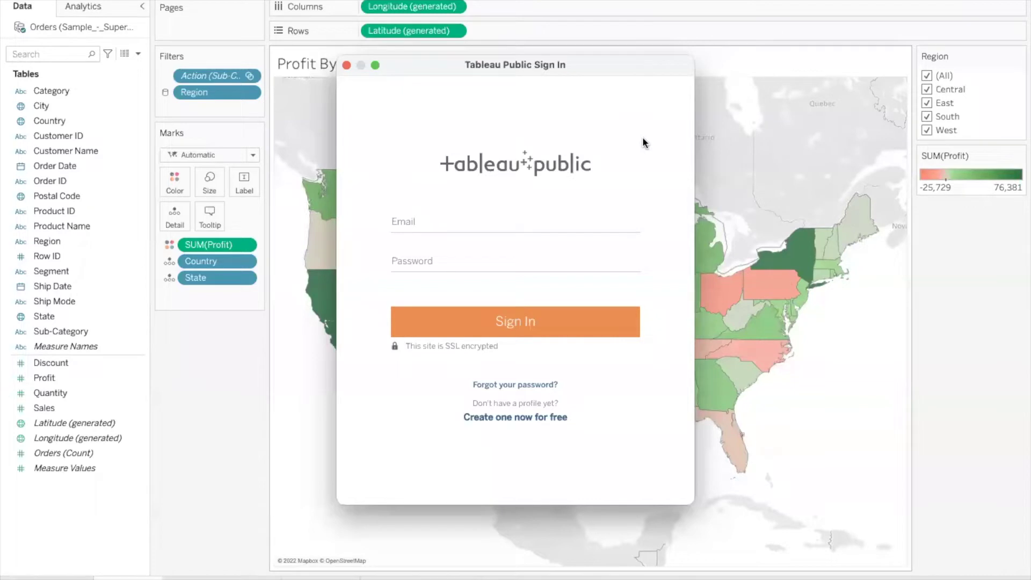
Underline the free-profile option, then sign in with the account e-mail and password.
{"action": "mouse_move", "coordinate": [461, 431]}
{"action": "left_mouse_down"}
{"action": "mouse_move", "coordinate": [576, 425]}
{"action": "mouse_move", "coordinate": [449, 438]}
{"action": "mouse_move", "coordinate": [580, 429]}
{"action": "mouse_move", "coordinate": [449, 438]}
{"action": "mouse_move", "coordinate": [561, 430]}
{"action": "left_mouse_up"}
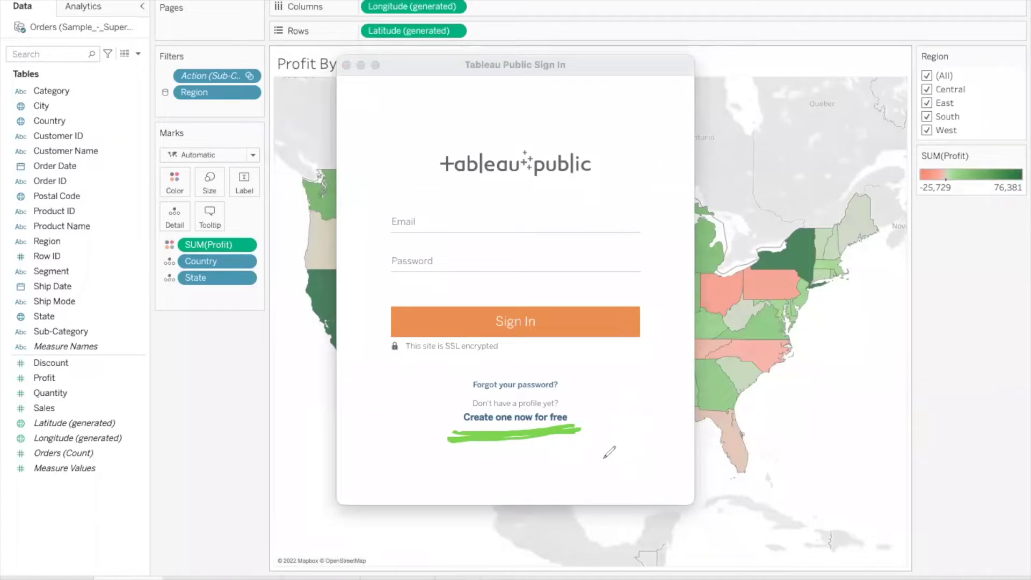
{"action": "mouse_move", "coordinate": [579, 425]}
{"action": "left_mouse_down"}
{"action": "mouse_move", "coordinate": [586, 432]}
{"action": "mouse_move", "coordinate": [602, 404]}
{"action": "left_mouse_up"}
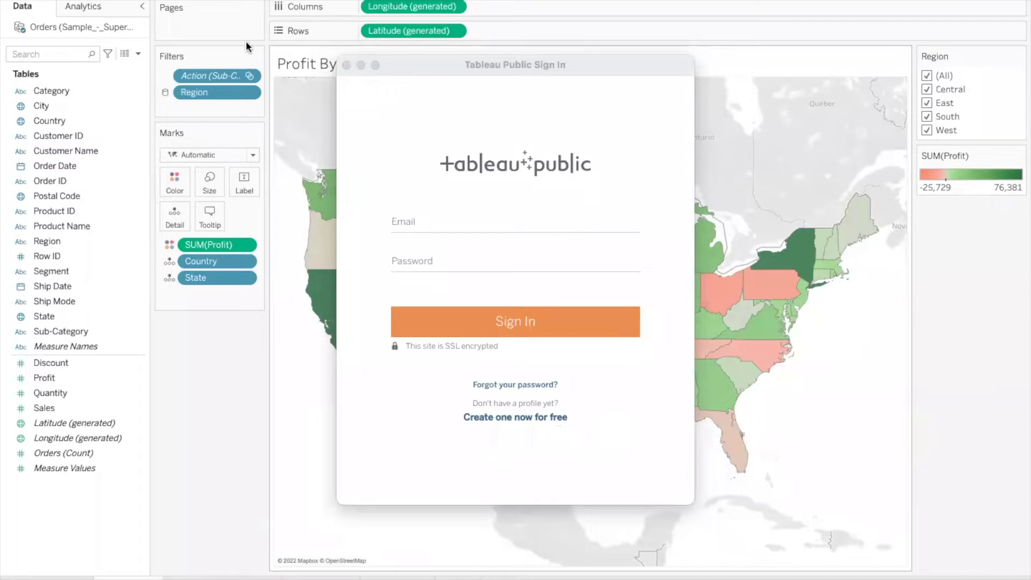
{"action": "left_click", "coordinate": [440, 226]}
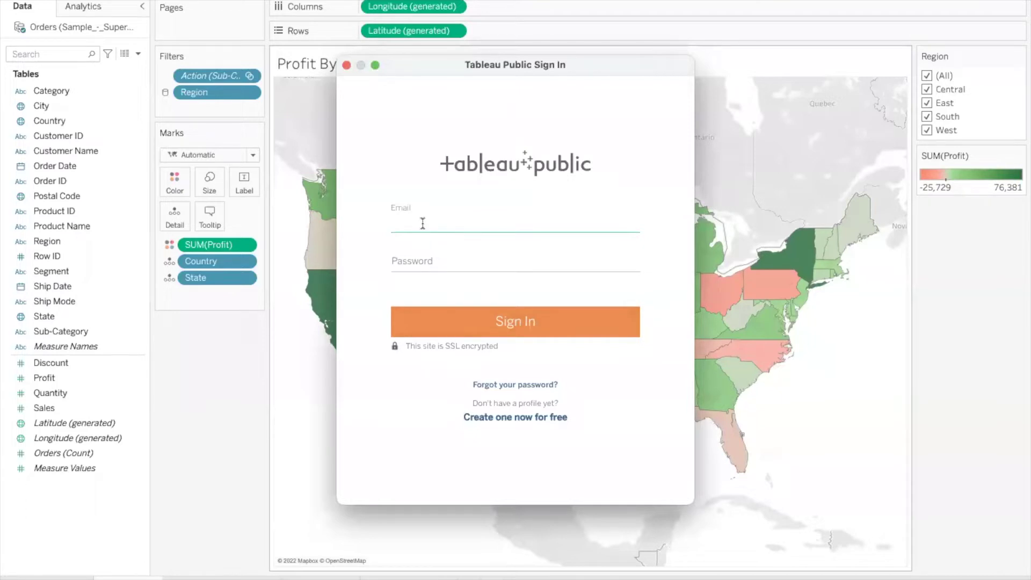
{"action": "key", "text": "Tab"}
{"action": "type", "text": "***********"}
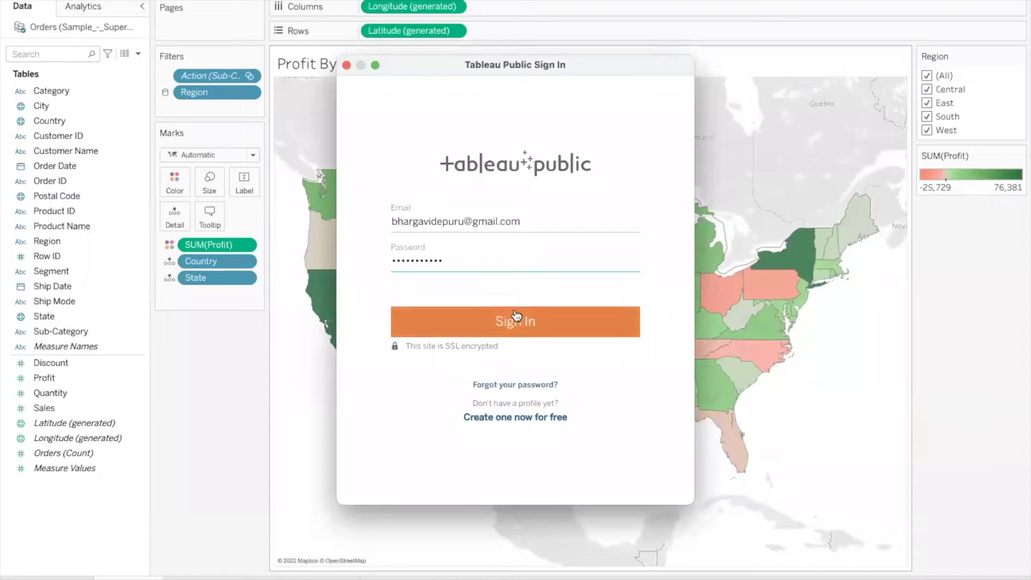
{"action": "left_click", "coordinate": [516, 321]}
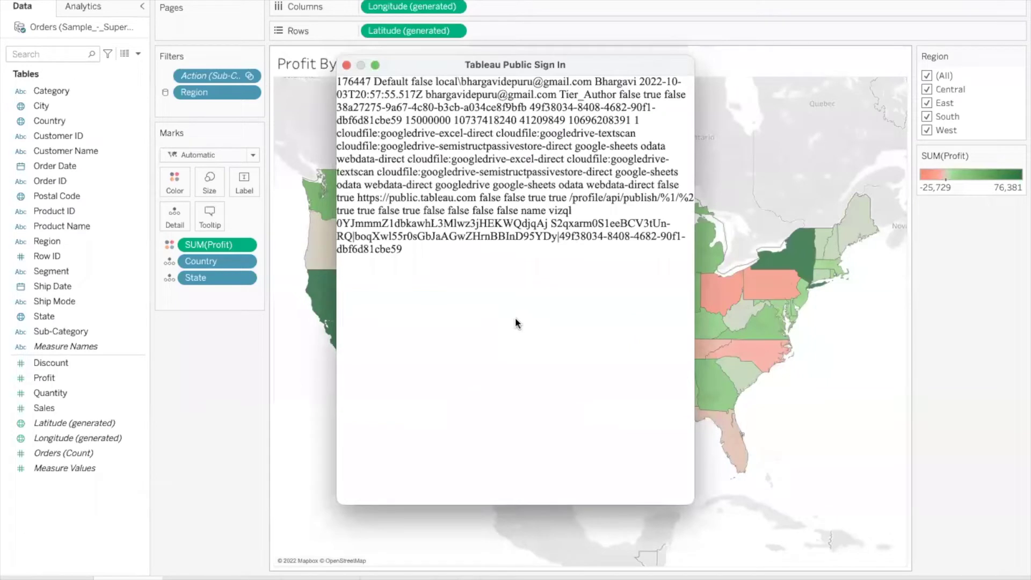
Publish the workbook to Tableau Public titled 'Sample Workbook', then return to the PowerPoint slides.
{"action": "left_click", "coordinate": [346, 65]}
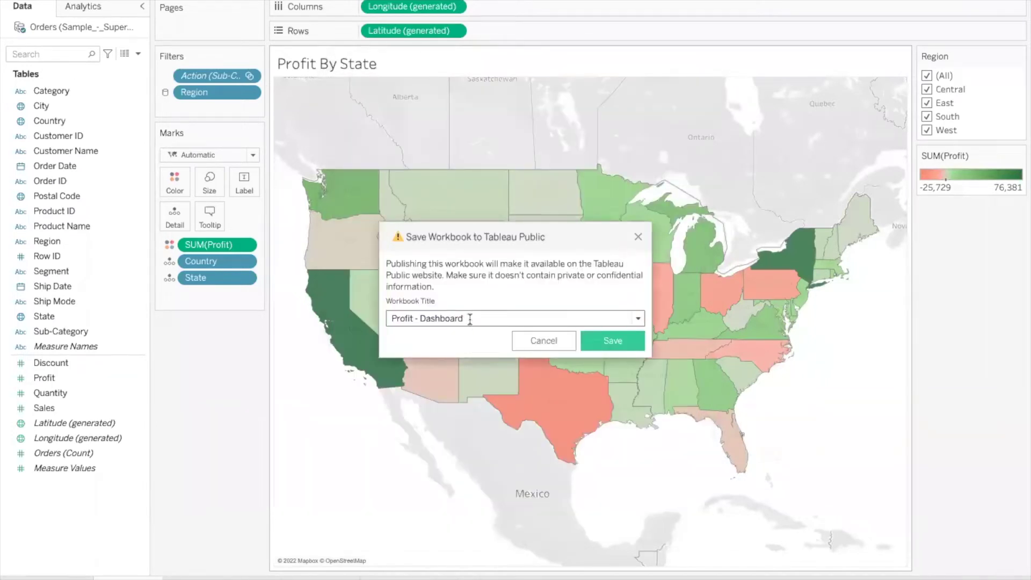
{"action": "left_click_drag", "start_coordinate": [472, 318], "coordinate": [369, 320]}
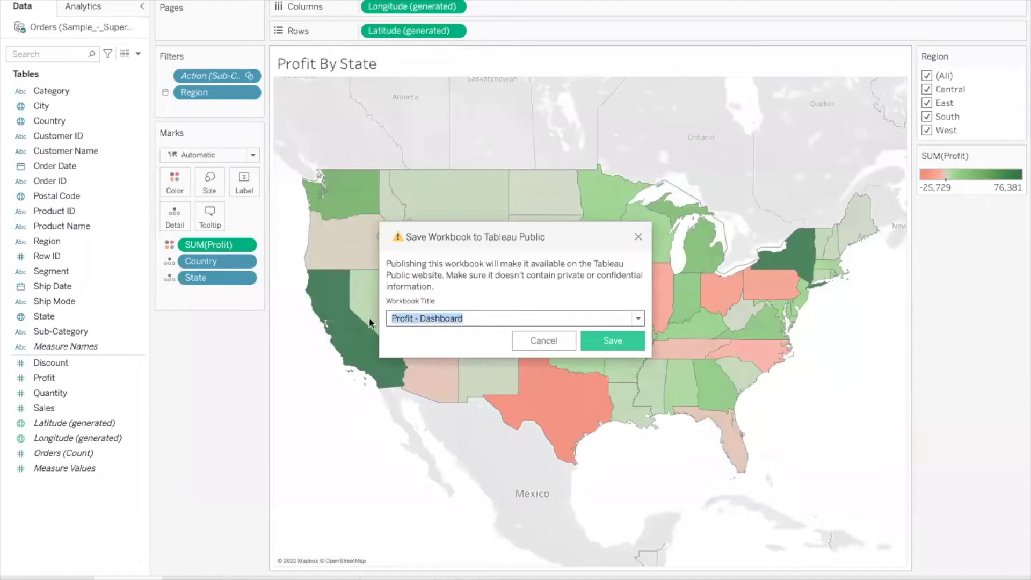
{"action": "type", "text": "Sampel"}
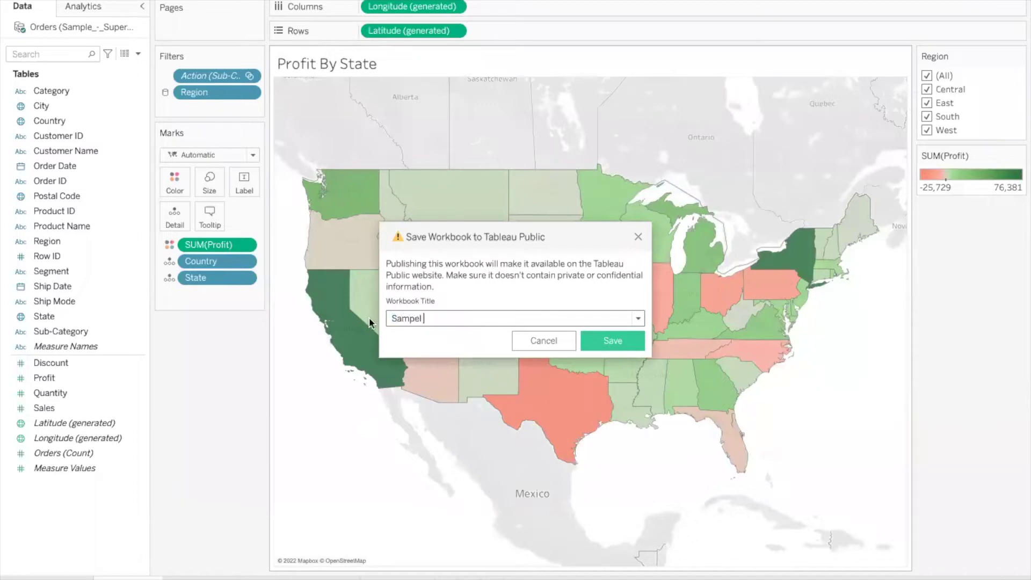
{"action": "key", "text": "BackSpace"}
{"action": "type", "text": "le Wrkbook"}
{"action": "key", "text": "Left"}
{"action": "key", "text": "Left"}
{"action": "key", "text": "Left"}
{"action": "key", "text": "Left"}
{"action": "key", "text": "Left"}
{"action": "key", "text": "Left"}
{"action": "type", "text": "o"}
{"action": "left_click", "coordinate": [614, 344]}
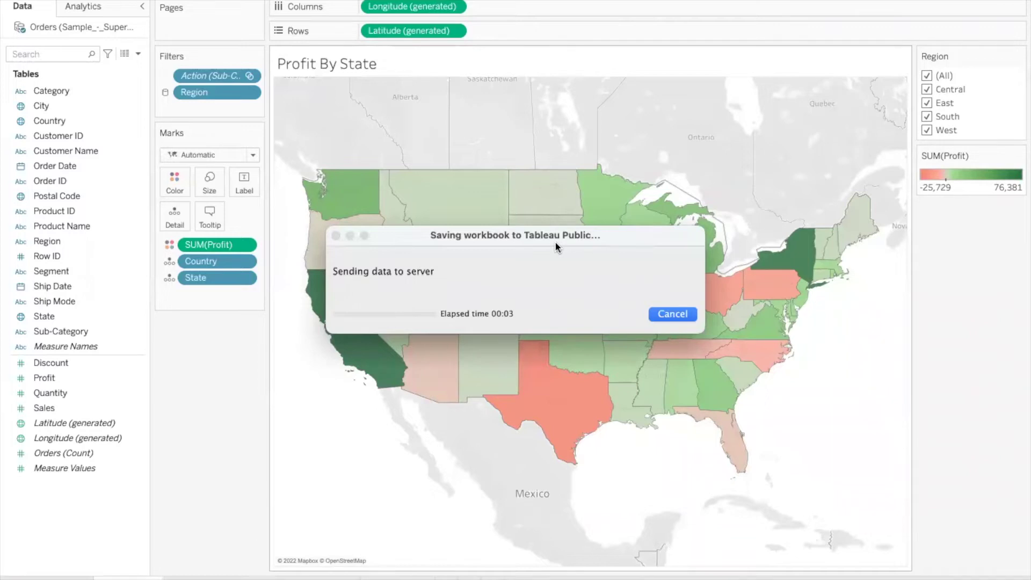
{"action": "key", "text": "super+Tab"}
{"action": "key", "text": "super+Tab"}
{"action": "key", "text": "super+Tab"}
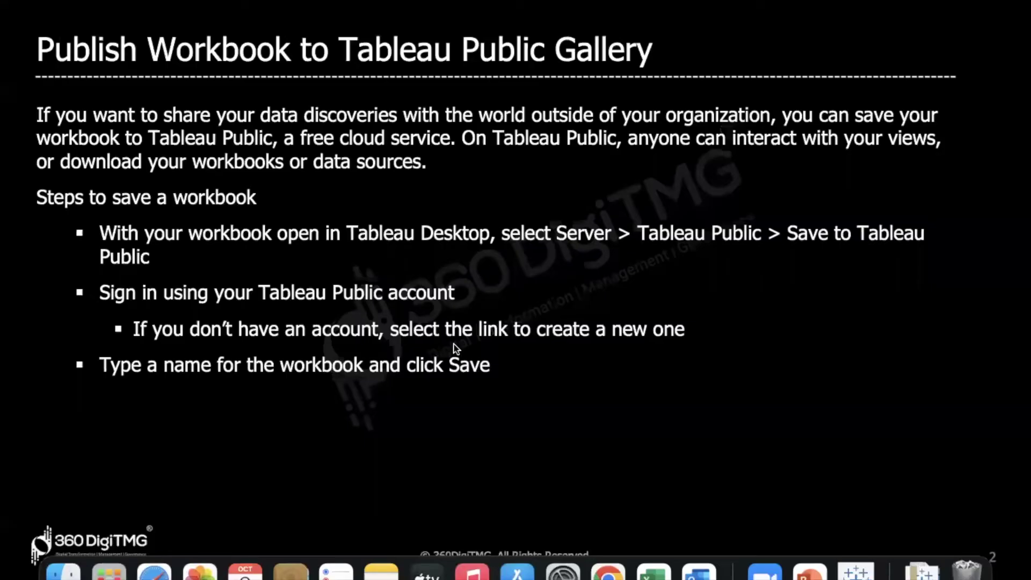
Launch Chrome and go to the Tableau Public profile page.
{"action": "left_click", "coordinate": [608, 571]}
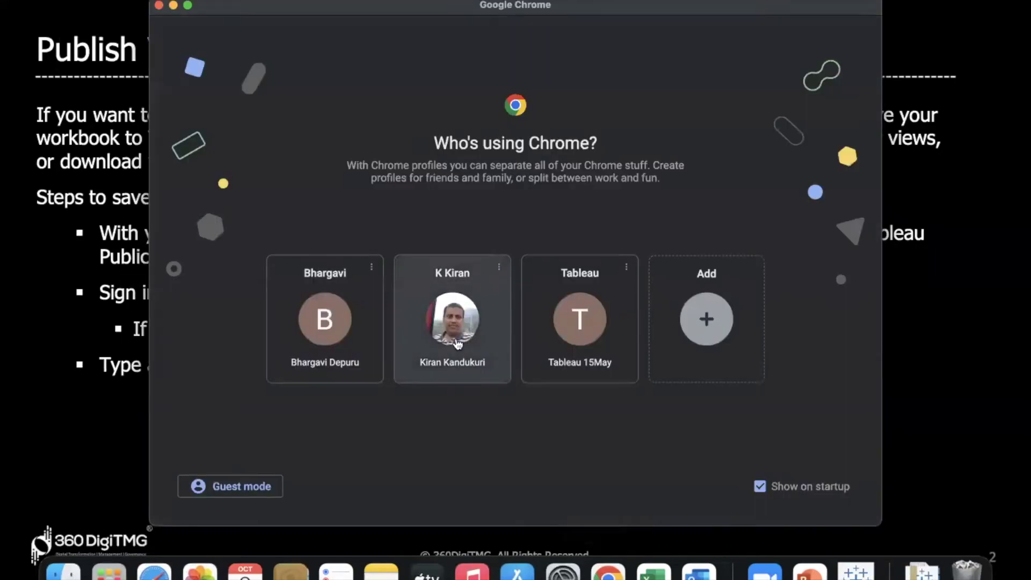
{"action": "left_click", "coordinate": [452, 323]}
{"action": "type", "text": "pub"}
{"action": "key", "text": "Return"}
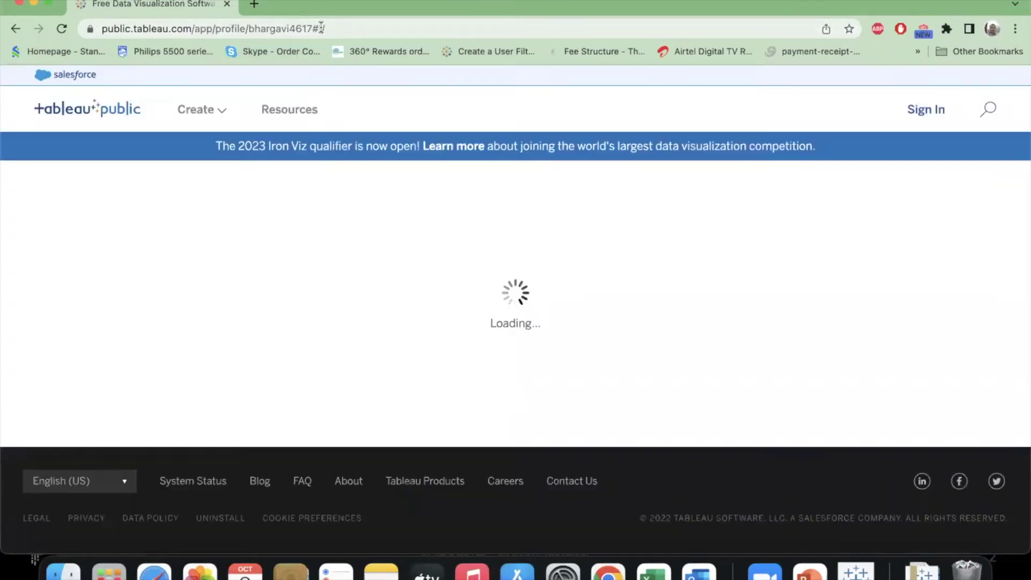
{"action": "left_click", "coordinate": [321, 28]}
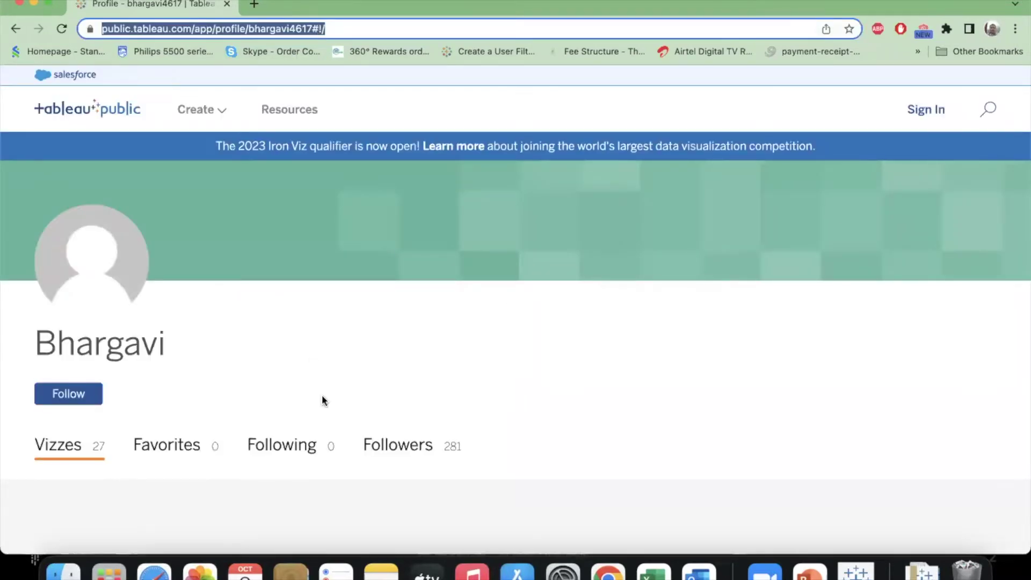
Scroll the profile's vizzes and open Profit - Dashboard.
{"action": "scroll", "coordinate": [322, 399], "scroll_direction": "down", "scroll_amount": 2}
{"action": "scroll", "coordinate": [324, 402], "scroll_direction": "down", "scroll_amount": 2}
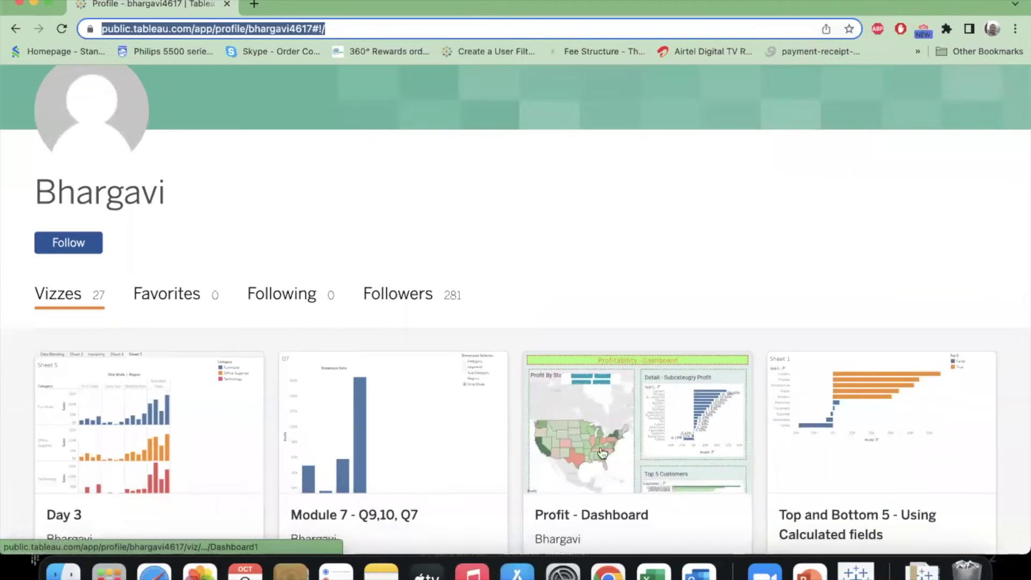
{"action": "scroll", "coordinate": [608, 276], "scroll_direction": "down", "scroll_amount": 3}
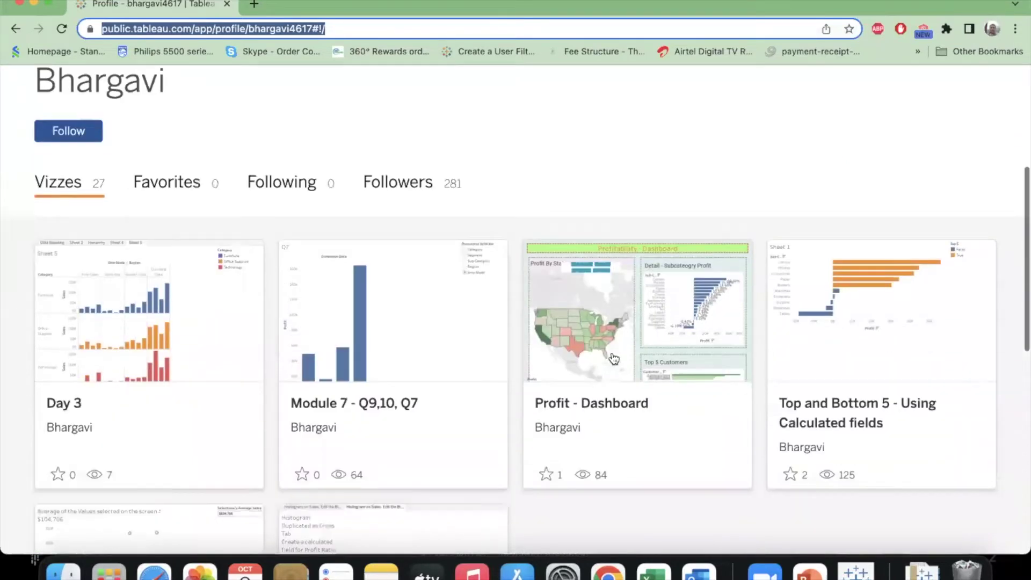
{"action": "left_click", "coordinate": [611, 354]}
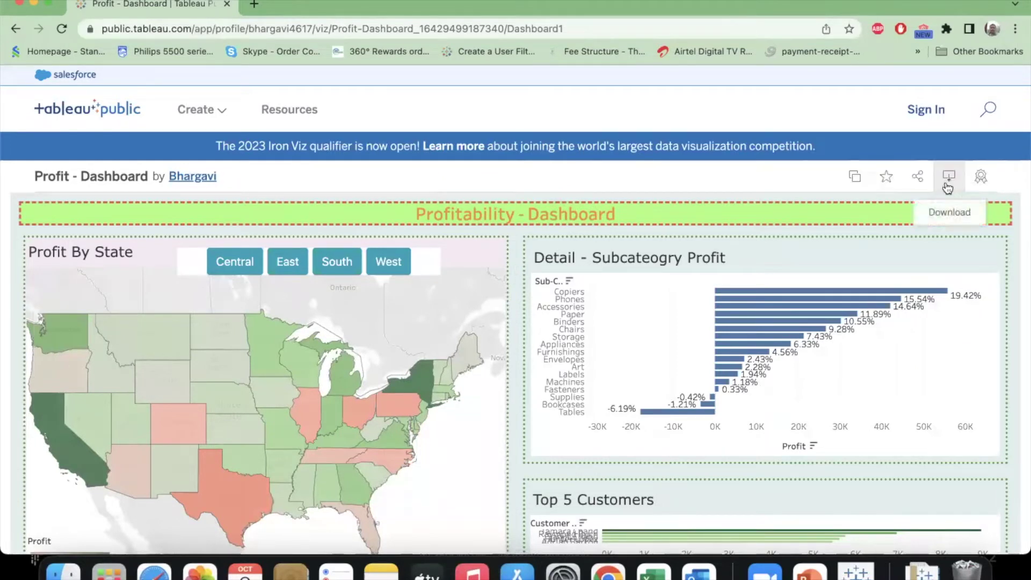
Sign in with the autofilled credentials and turn on Show Sheets in the viz settings.
{"action": "left_click", "coordinate": [932, 121]}
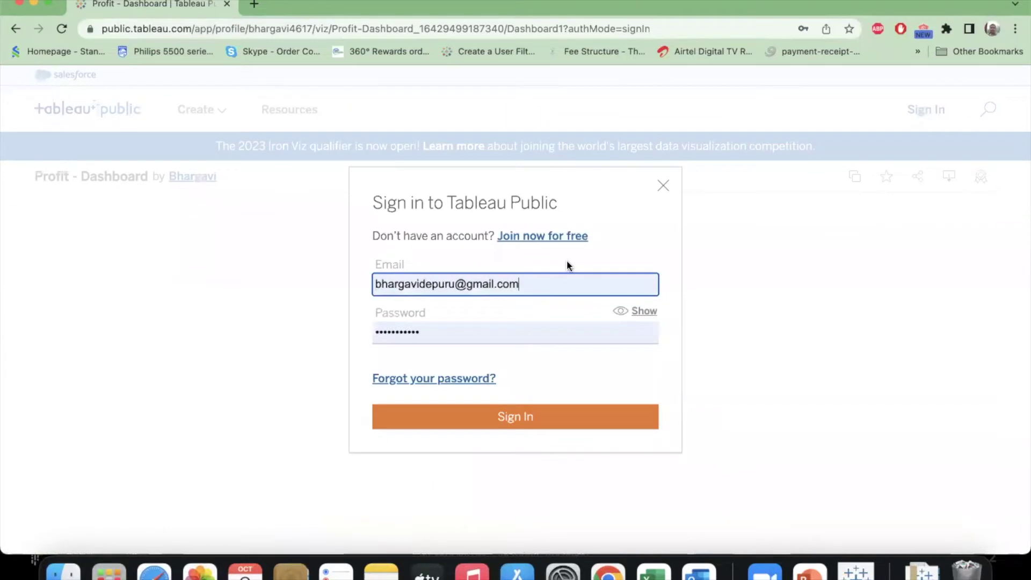
{"action": "left_click", "coordinate": [525, 418]}
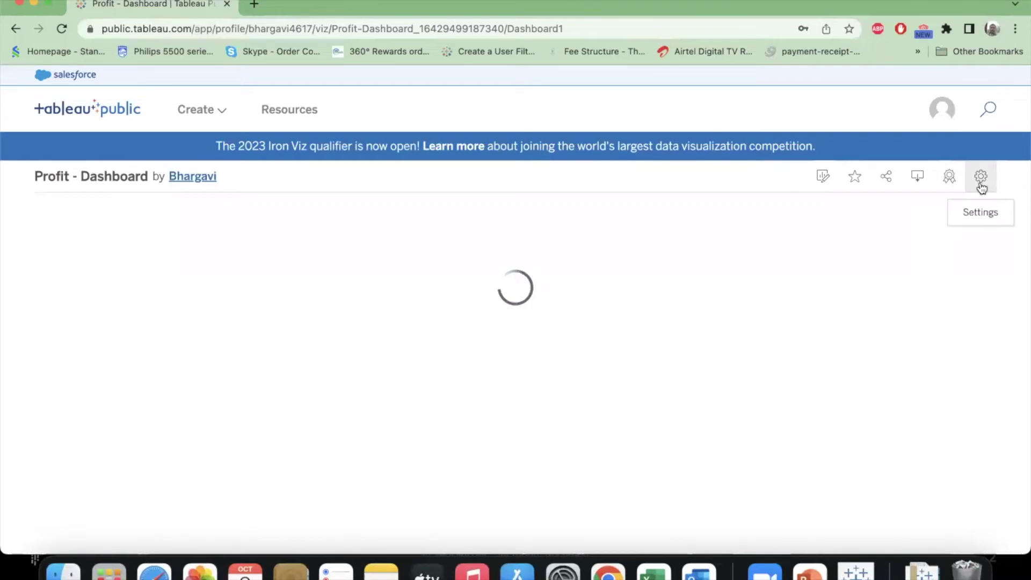
{"action": "left_click", "coordinate": [981, 180]}
{"action": "left_click", "coordinate": [631, 173]}
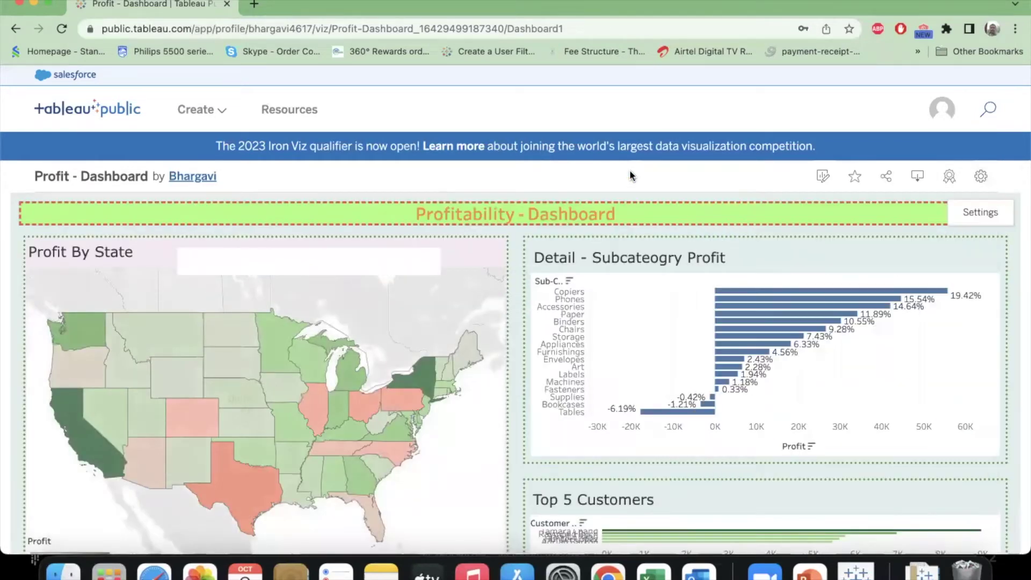
{"action": "left_click", "coordinate": [465, 29]}
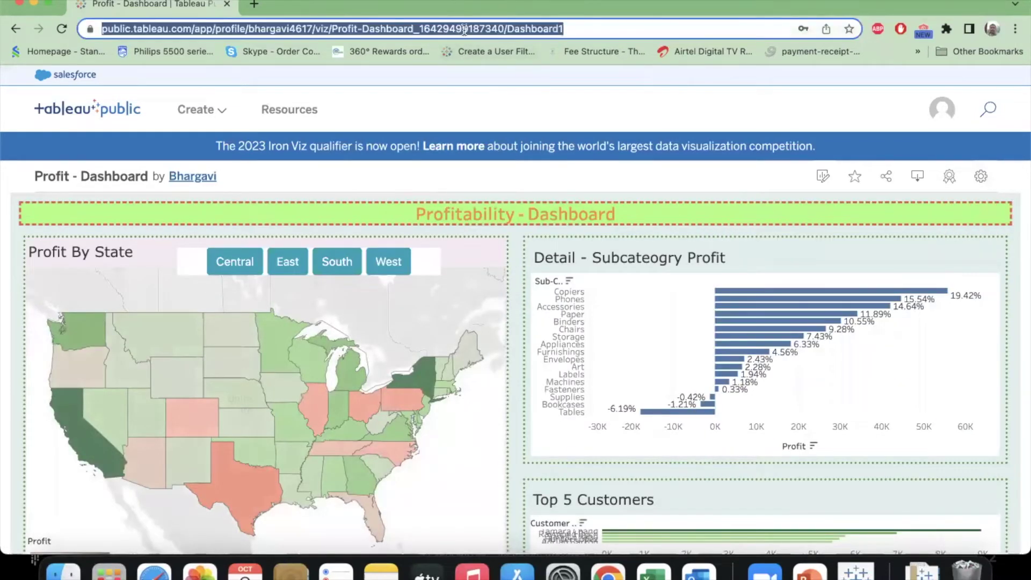
{"action": "left_click", "coordinate": [574, 179]}
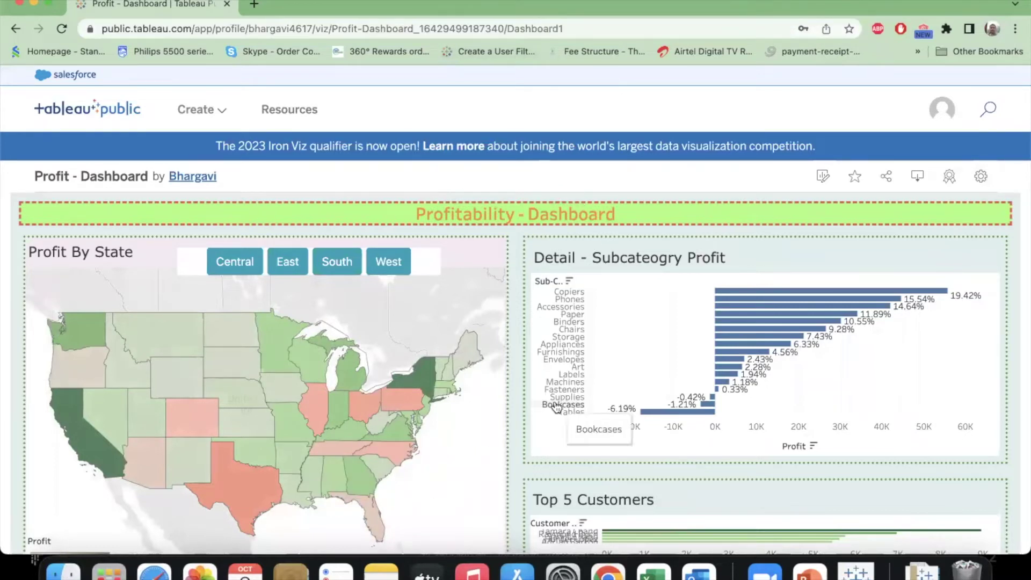
{"action": "left_click", "coordinate": [985, 184]}
{"action": "left_click", "coordinate": [975, 342]}
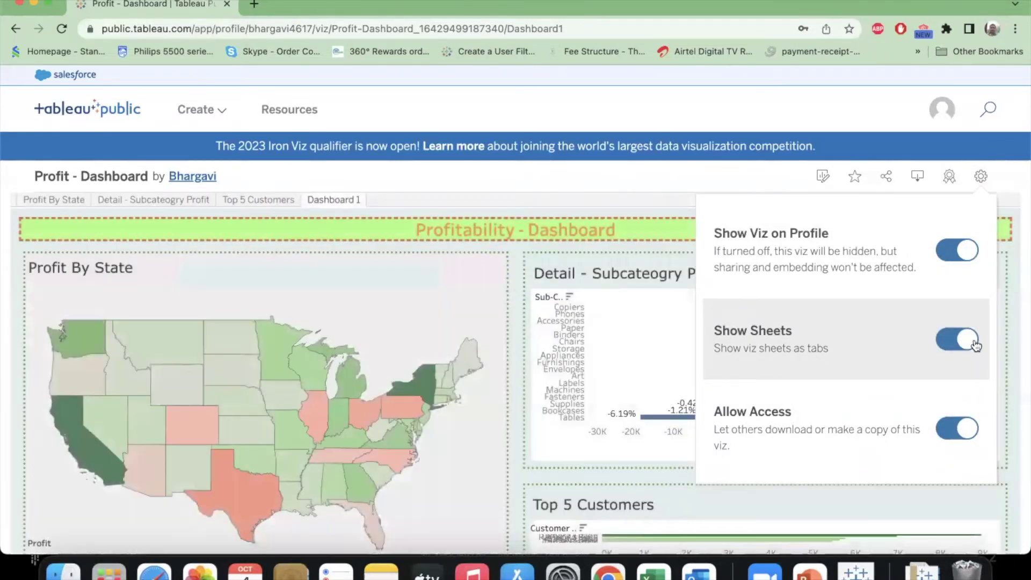
Browse the Detail - Subcategory Profit, Top 5 Customers and Dashboard 1 tabs, ending on Profit By State.
{"action": "left_click", "coordinate": [76, 205]}
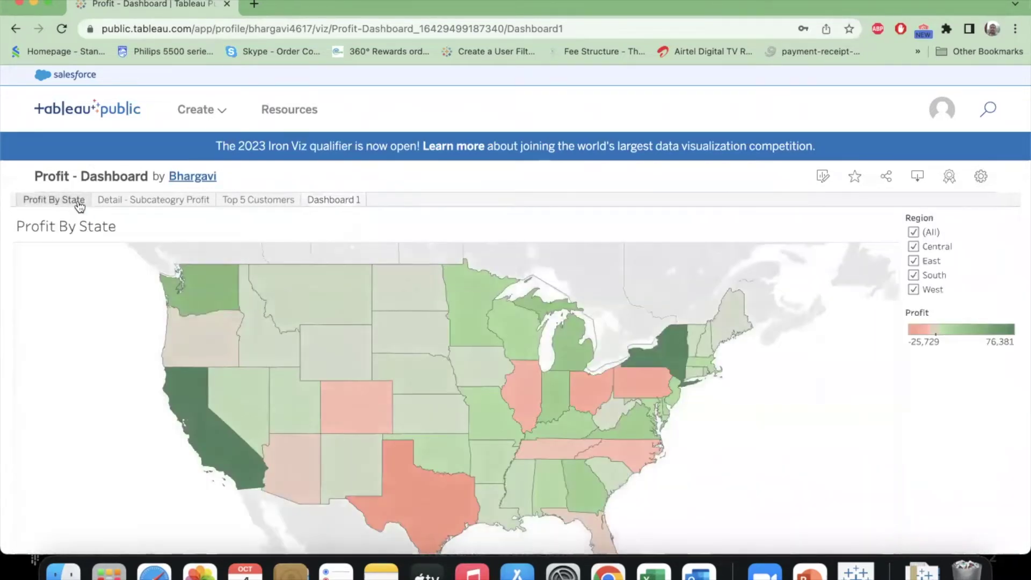
{"action": "left_click", "coordinate": [126, 205]}
{"action": "left_click", "coordinate": [238, 201]}
{"action": "left_click", "coordinate": [317, 201]}
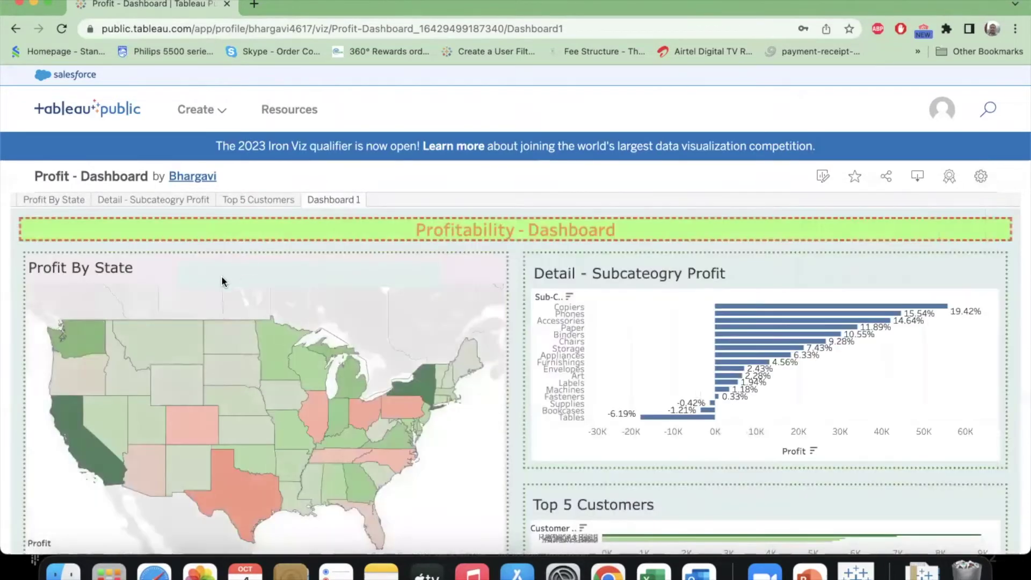
{"action": "left_click", "coordinate": [71, 203]}
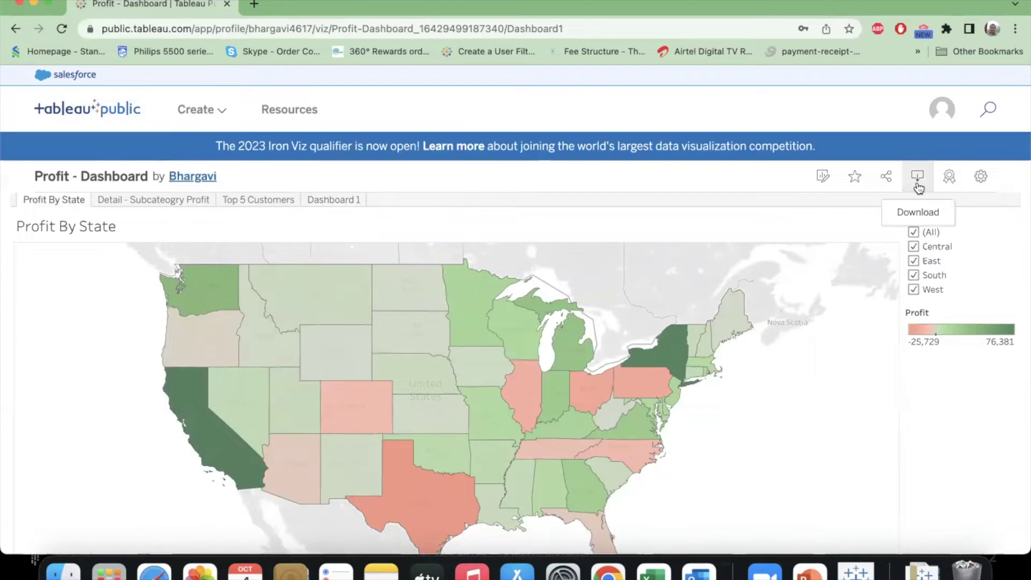
Check the desktop save, then download Profit - Dashboard as a current-version Tableau Workbook.
{"action": "left_click", "coordinate": [856, 570]}
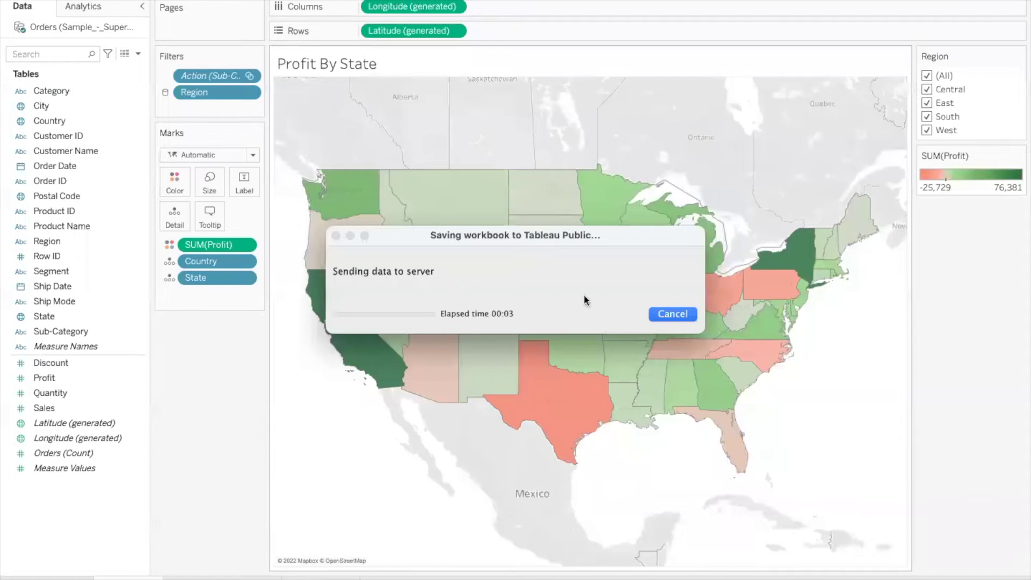
{"action": "key", "text": "super+Tab"}
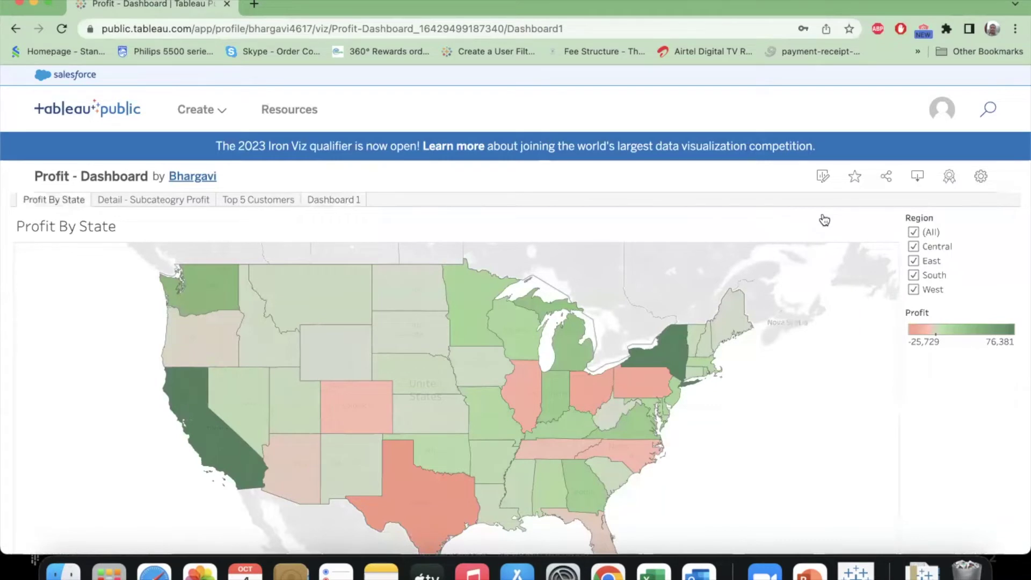
{"action": "left_click", "coordinate": [922, 191]}
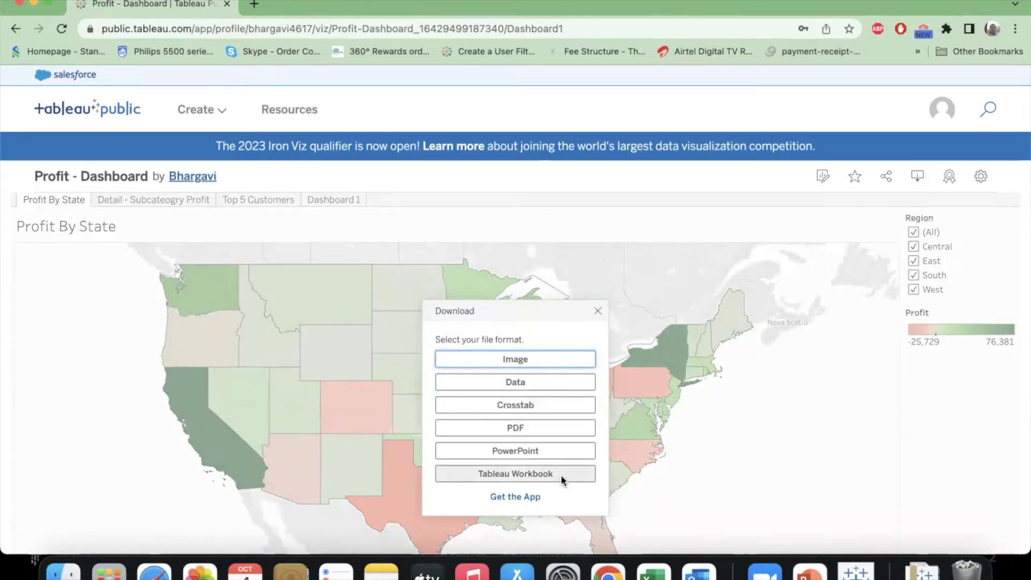
{"action": "left_click", "coordinate": [560, 475]}
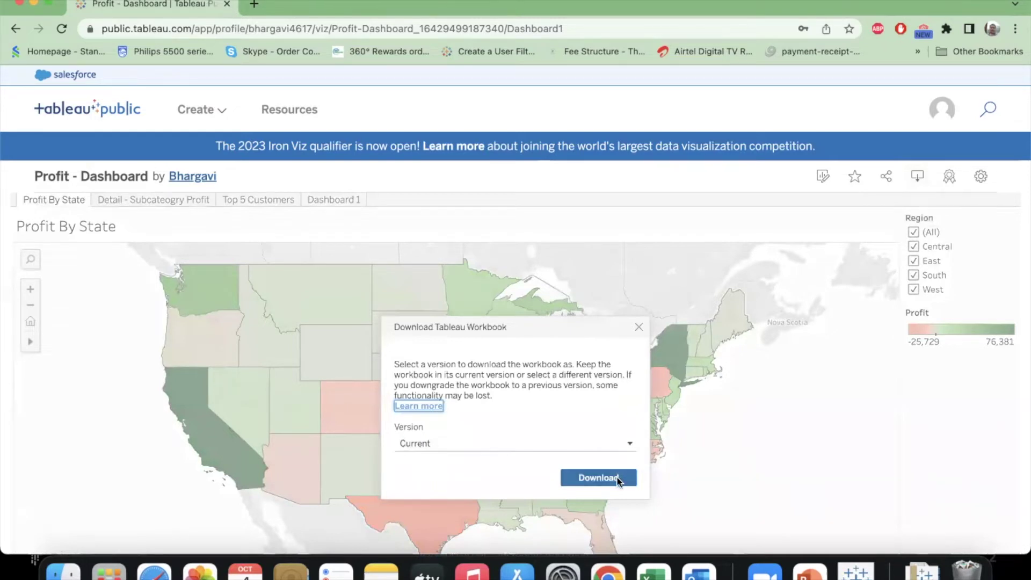
{"action": "left_click", "coordinate": [598, 478]}
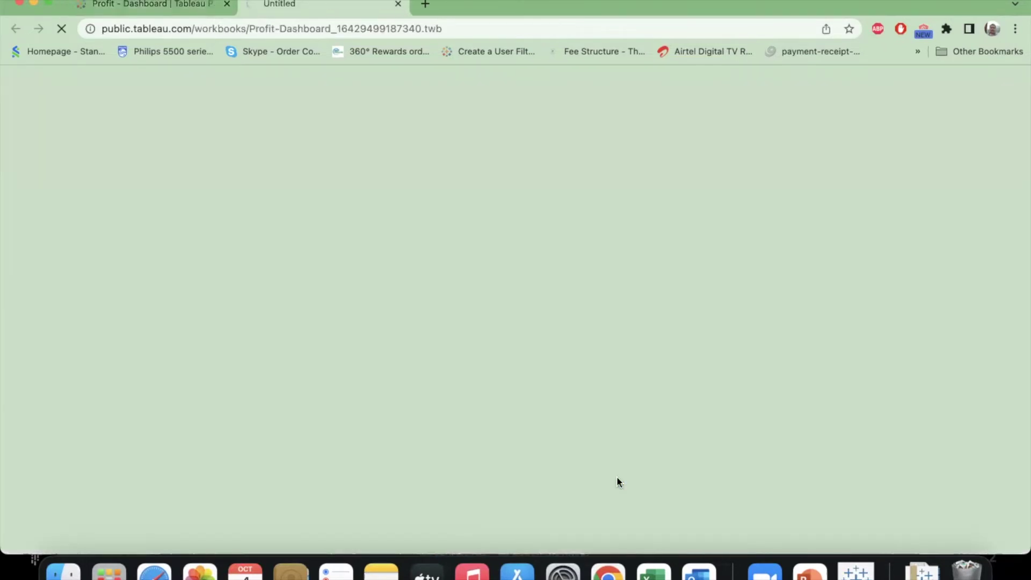
{"action": "scroll", "coordinate": [604, 437], "scroll_direction": "down", "scroll_amount": 7}
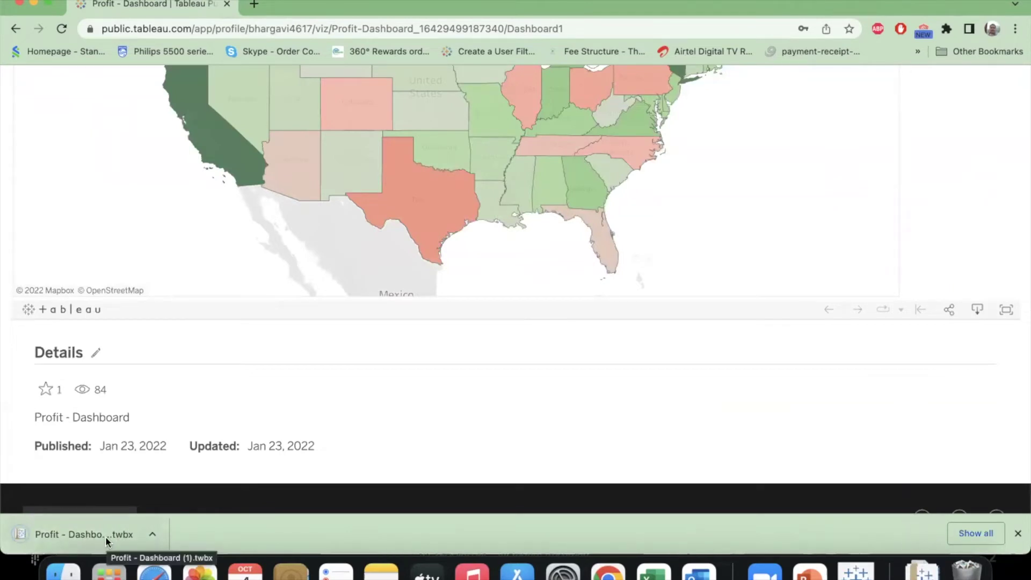
{"action": "scroll", "coordinate": [432, 382], "scroll_direction": "up", "scroll_amount": 10}
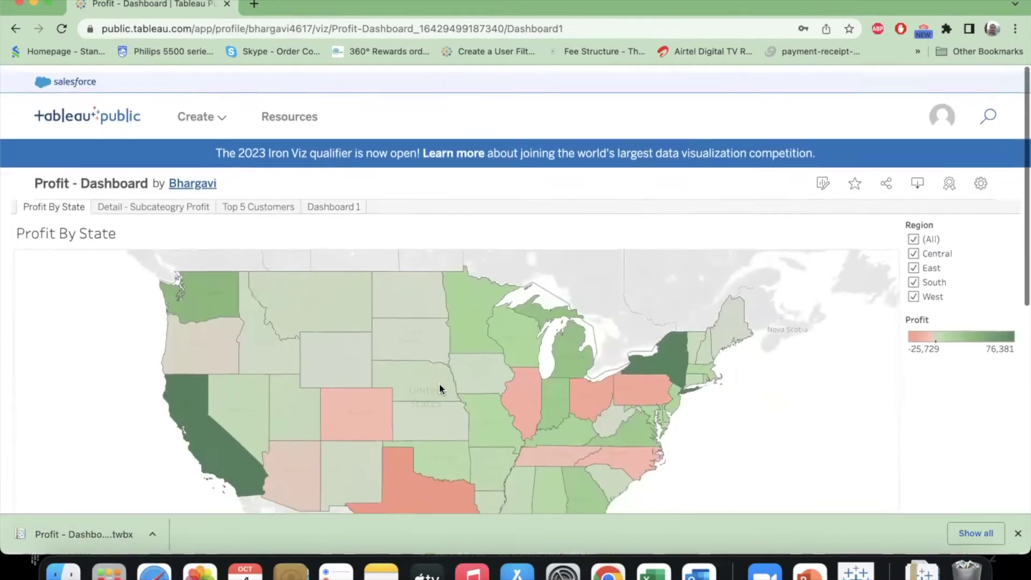